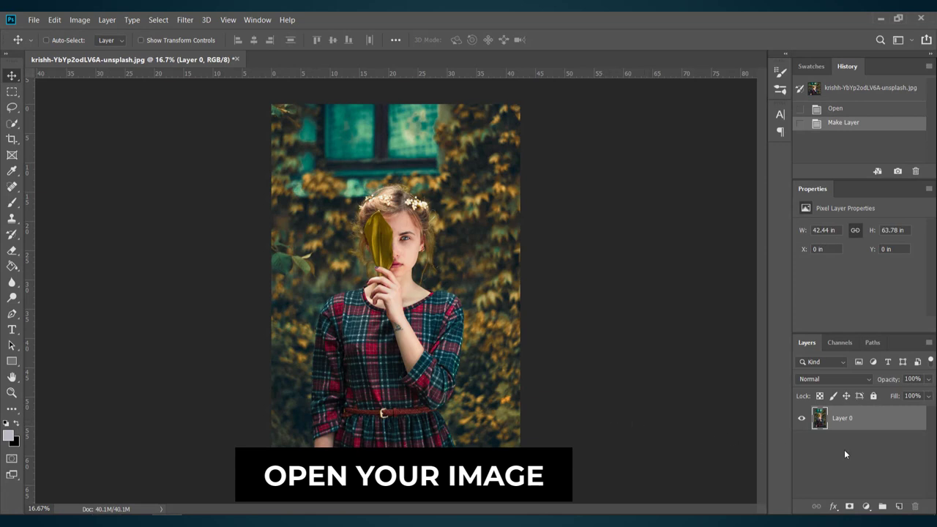
Duplicate Layer 0 so a Layer 0 copy sits above the original
right_click(878, 428)
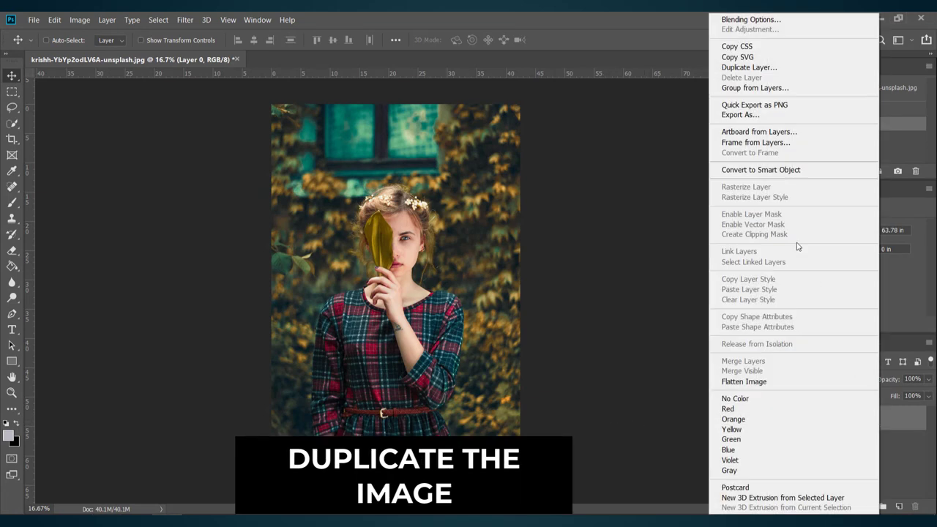
click(748, 67)
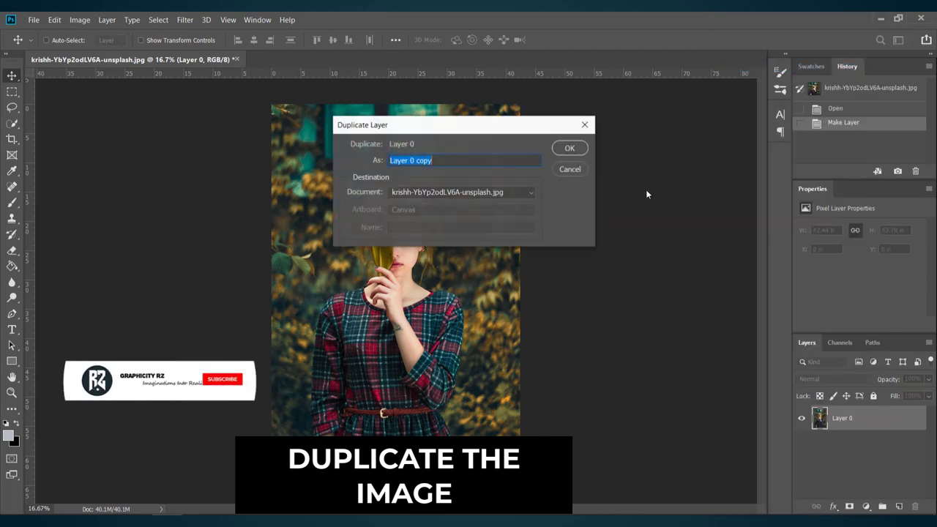
click(570, 149)
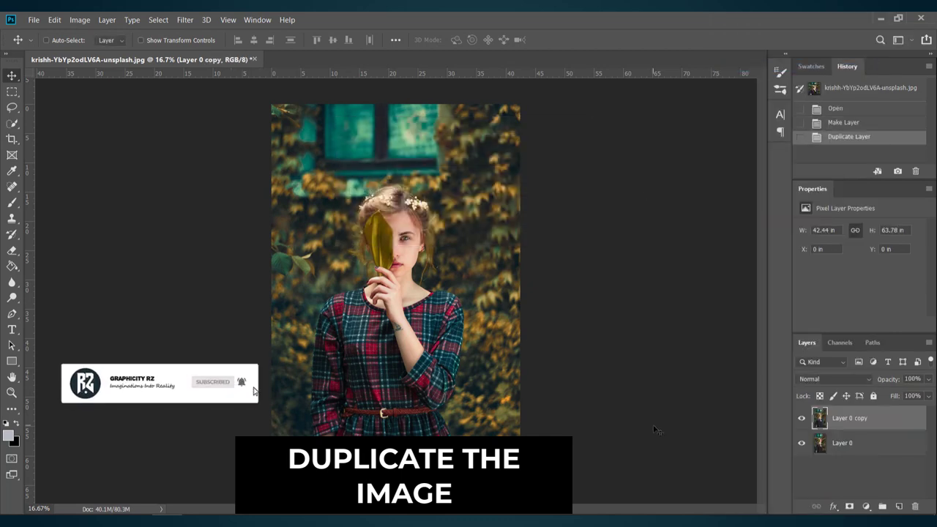
click(184, 20)
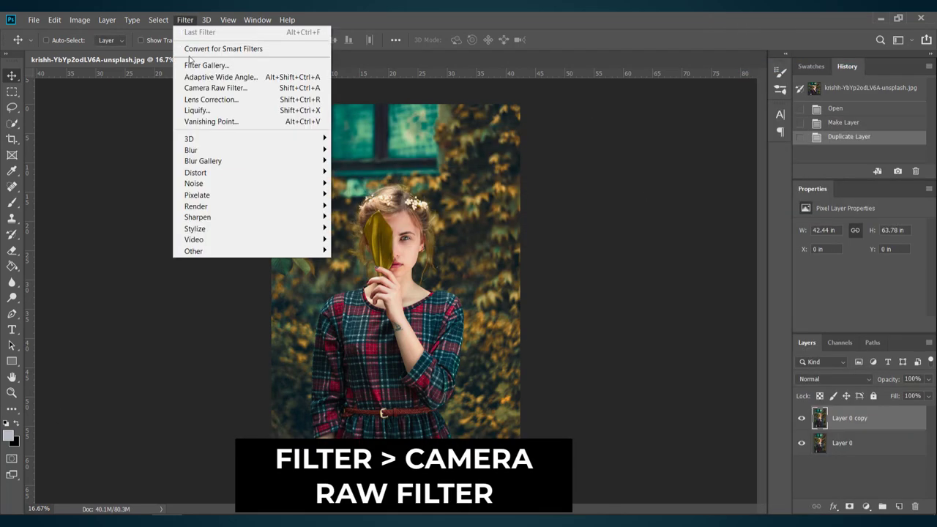
Open the copy in Camera Raw Filter with Before/After view and set Red Primary Hue to +100
click(242, 88)
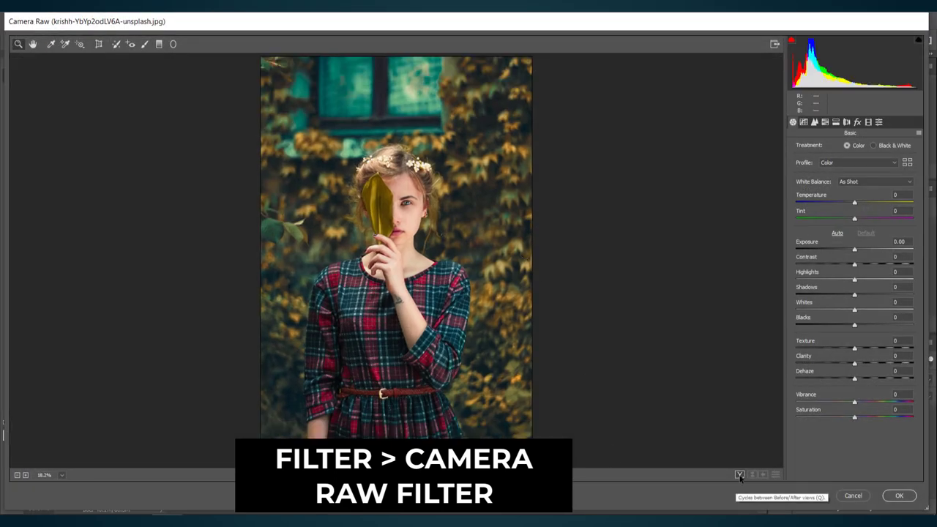
click(739, 474)
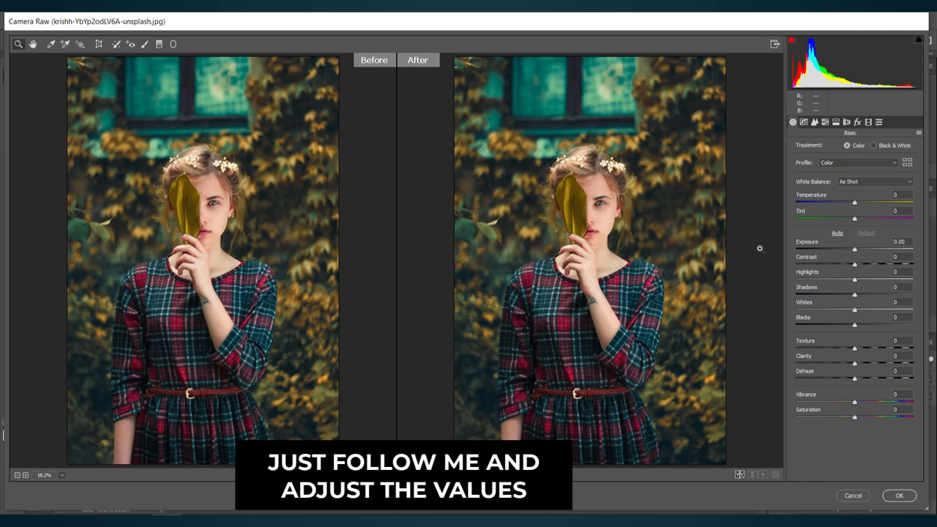
click(867, 122)
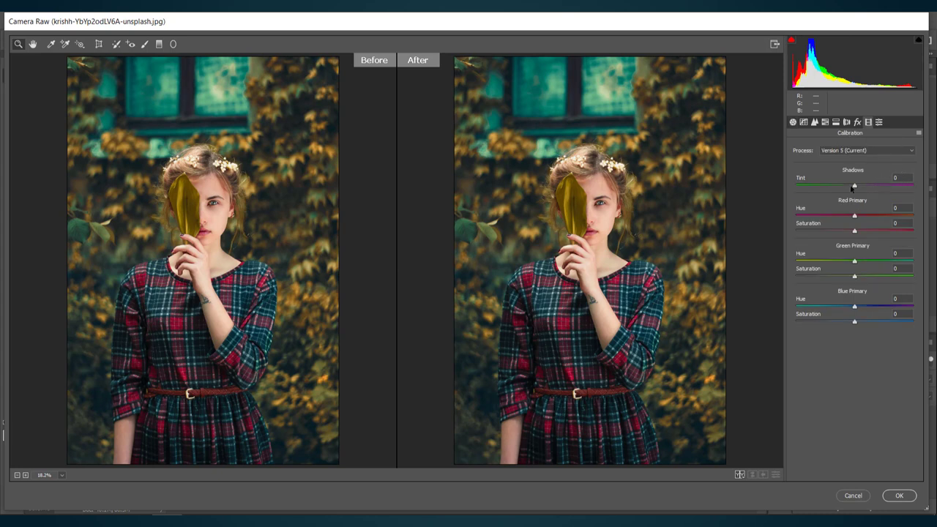
drag(854, 185, 921, 188)
drag(854, 215, 920, 219)
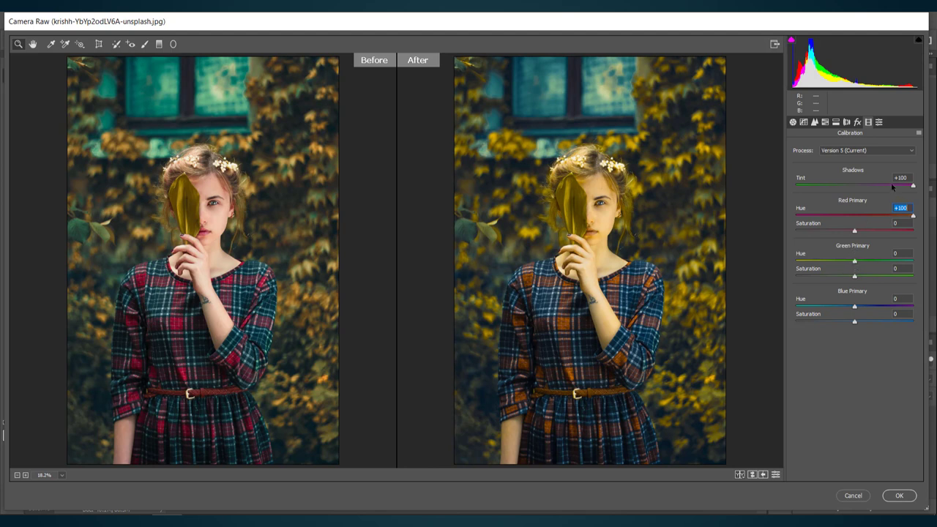
Reset Shadows Tint to 0, then set Green Primary Hue +100 and Blue Primary Hue -100
click(855, 184)
text(0)
drag(855, 261, 927, 262)
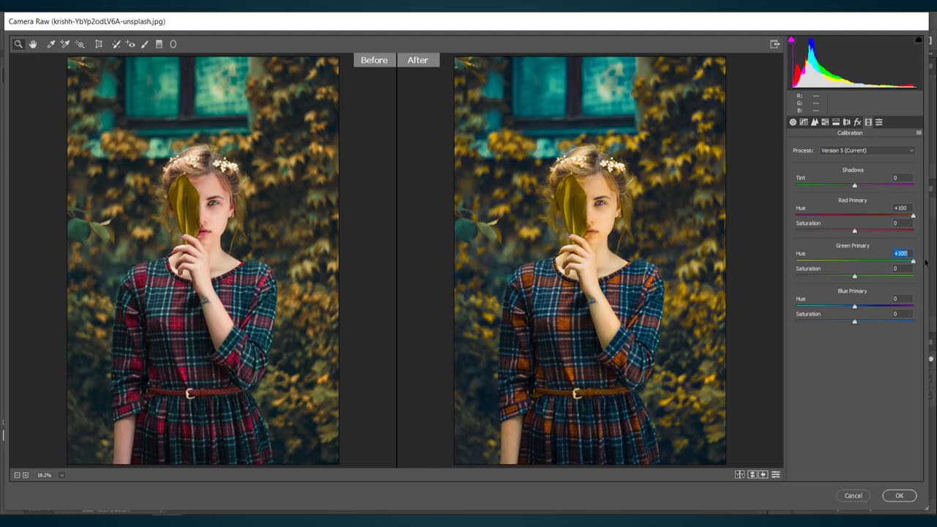
click(855, 306)
drag(854, 306, 792, 307)
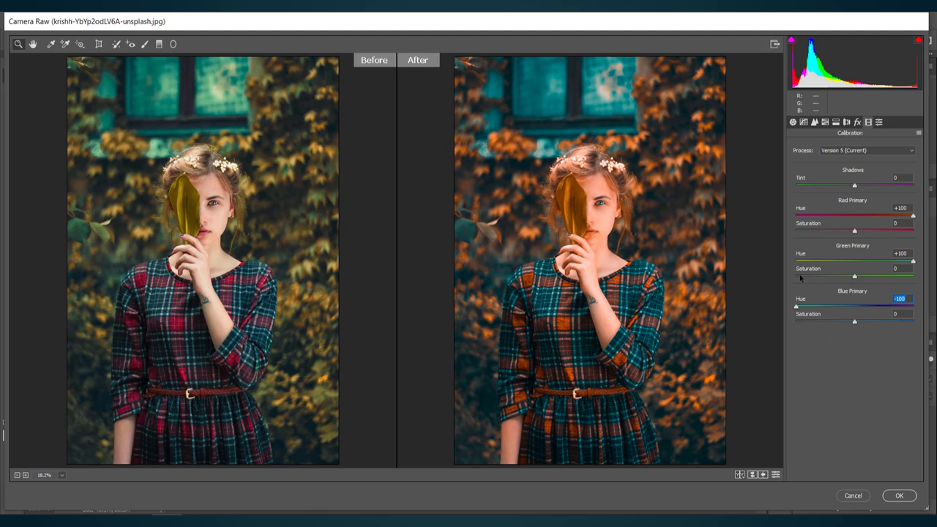
click(793, 121)
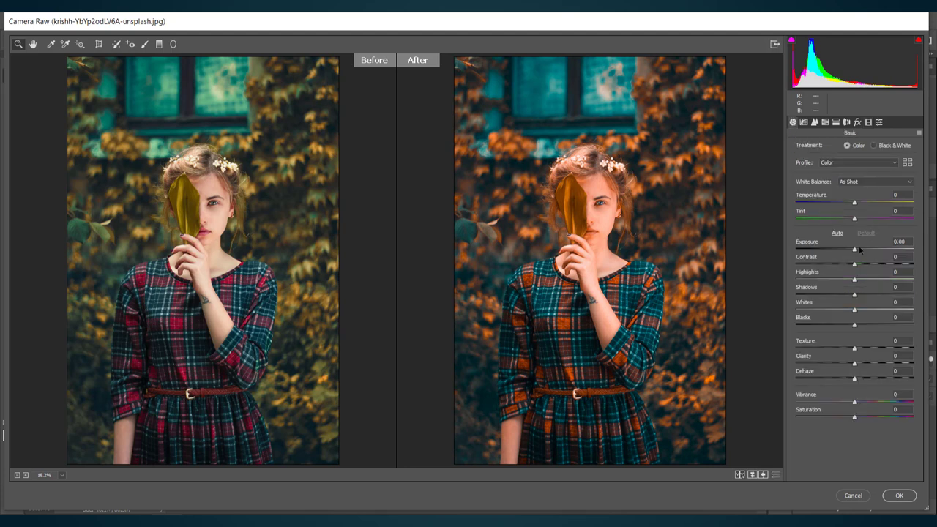
Set Exposure +0.15, Contrast +31, Highlights -100, Shadows +33, Whites +14 and Blacks -28
drag(855, 250, 857, 251)
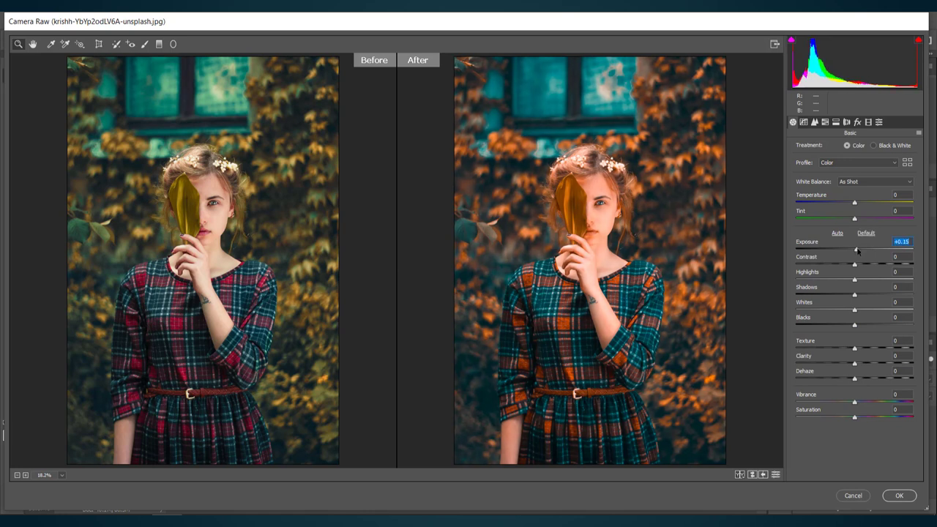
drag(856, 251, 856, 252)
click(854, 265)
drag(853, 266, 872, 271)
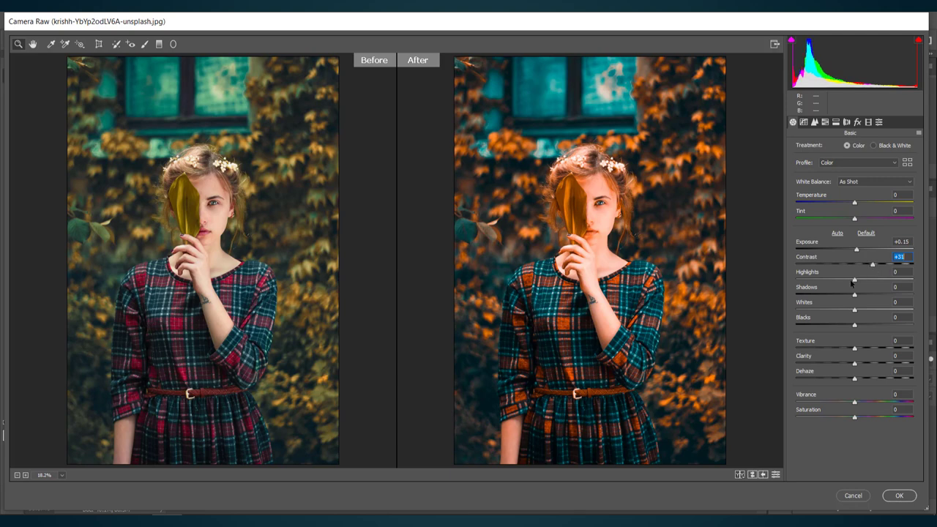
click(854, 281)
drag(854, 281, 797, 281)
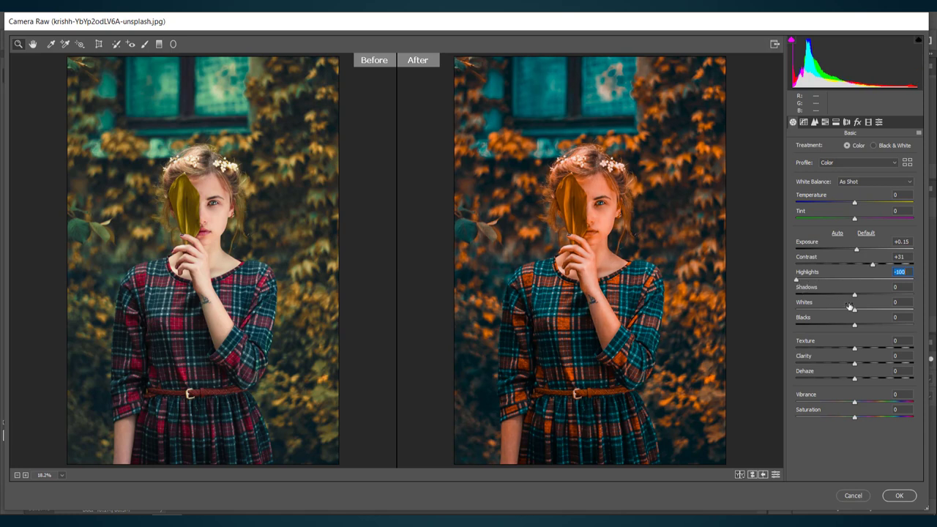
drag(854, 296, 874, 299)
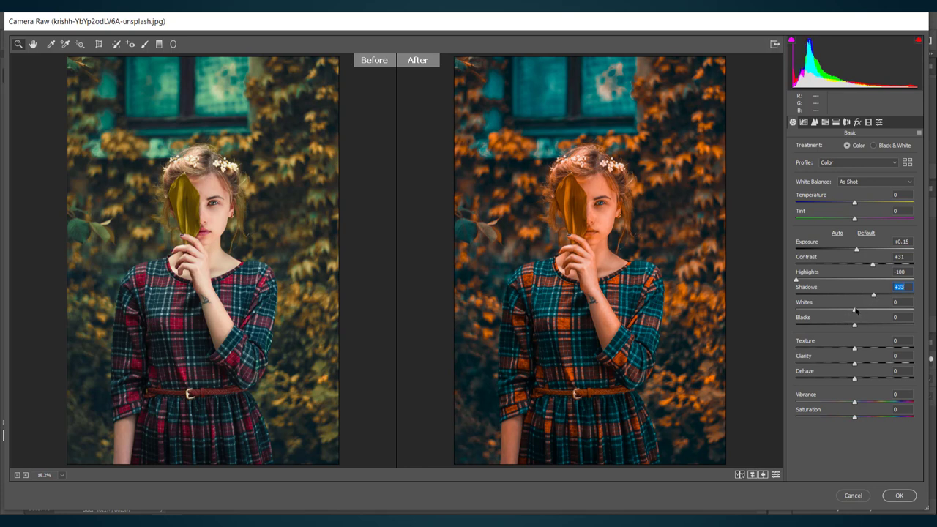
drag(854, 310, 862, 311)
click(853, 325)
drag(853, 325, 838, 329)
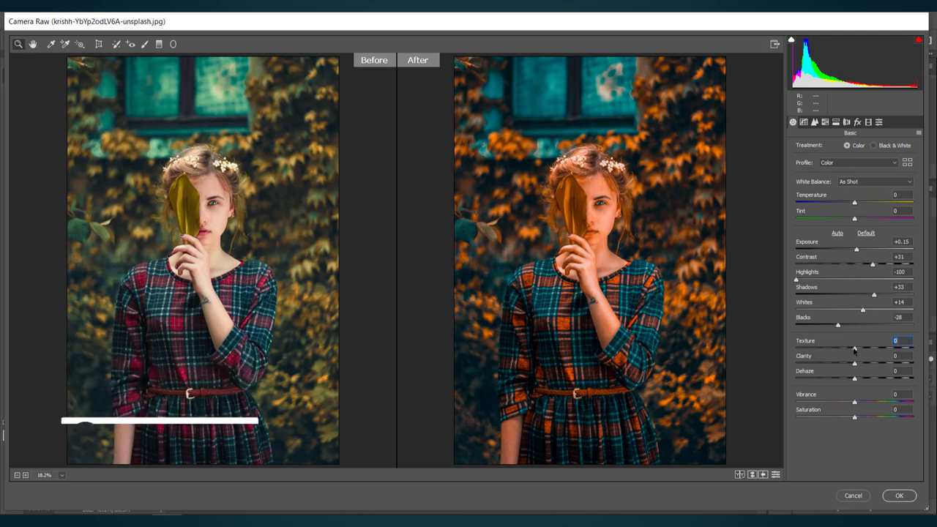
Add Texture +12, Clarity +6 and Vibrance +20, and lower Saturation to -30
drag(854, 349, 862, 349)
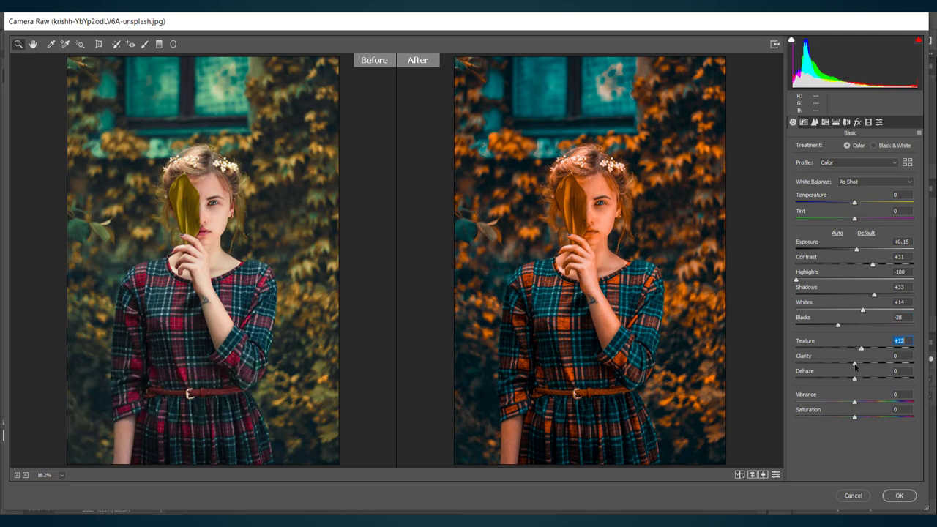
drag(855, 364, 861, 379)
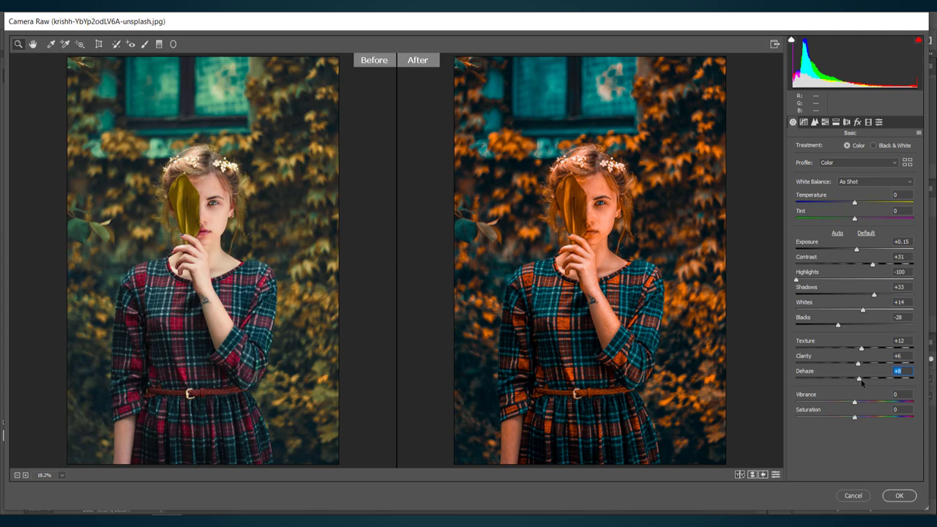
click(855, 402)
drag(856, 407, 868, 410)
click(853, 418)
drag(854, 420, 837, 420)
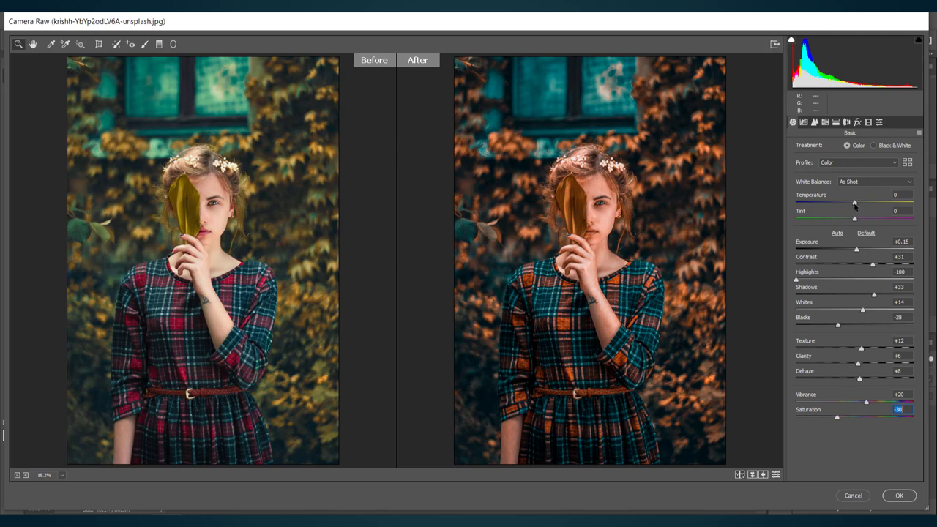
Set white balance Temperature to +9 and Tint to -30 toward green
drag(854, 207, 860, 207)
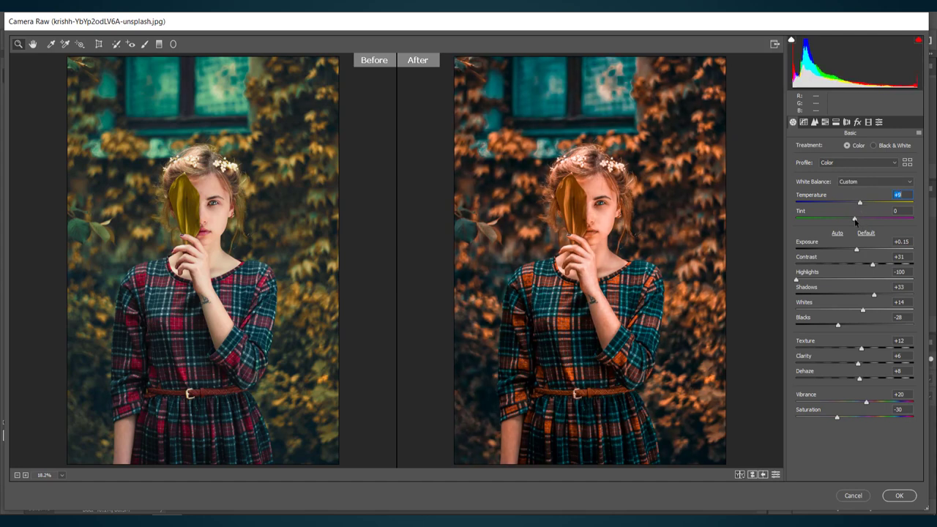
click(854, 219)
drag(854, 220, 825, 221)
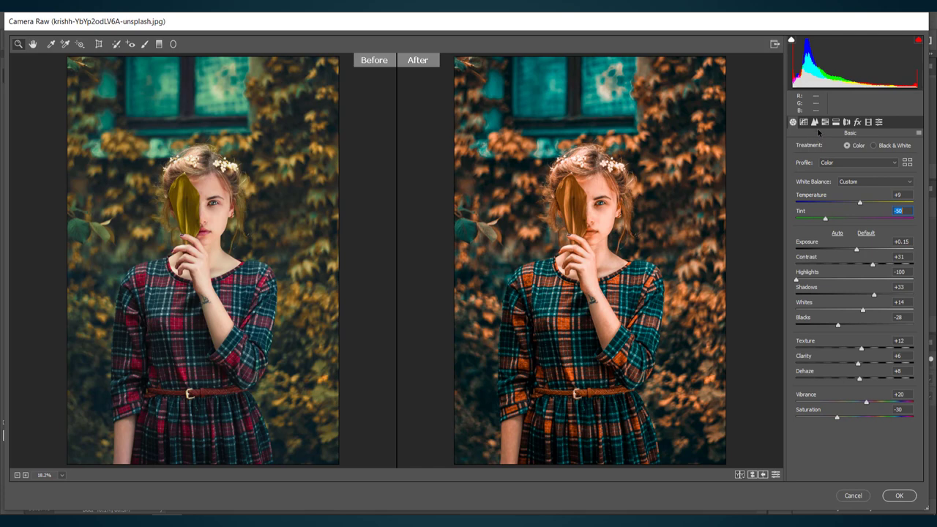
In Detail, set Sharpening Amount to 50 and Luminance and Luminance Contrast noise reduction to 50
click(814, 124)
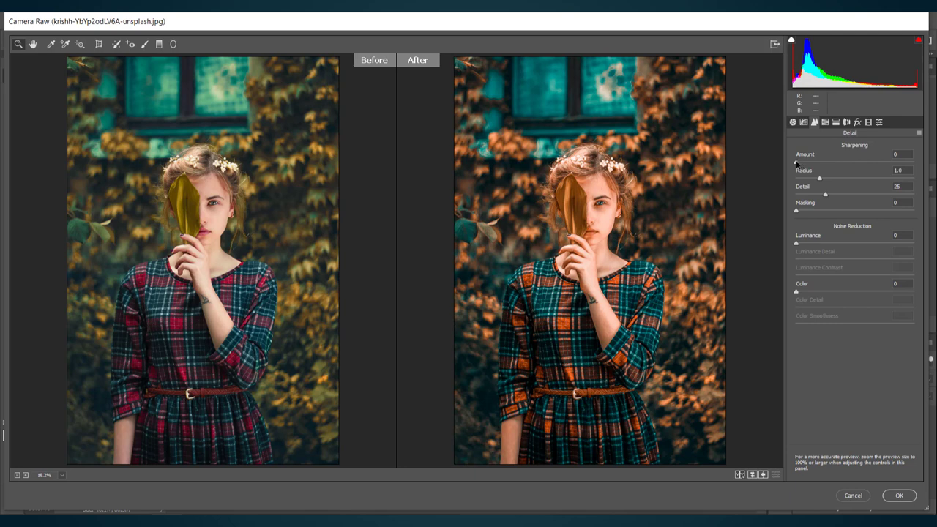
drag(797, 162, 836, 167)
click(903, 235)
text(5)
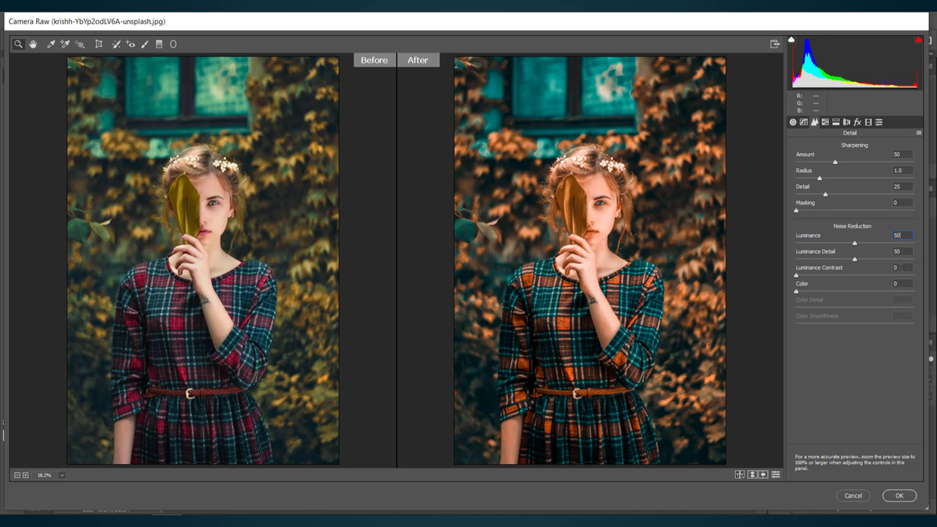
click(897, 267)
text(5)
text(0)
key(Tab)
text(50)
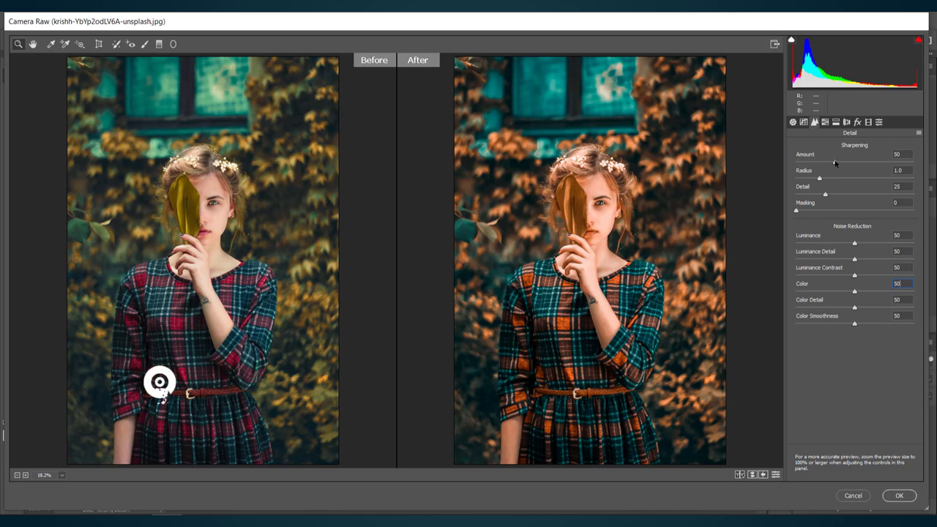
In HSL Saturation, set Oranges to -60 and Yellows to -100
click(825, 121)
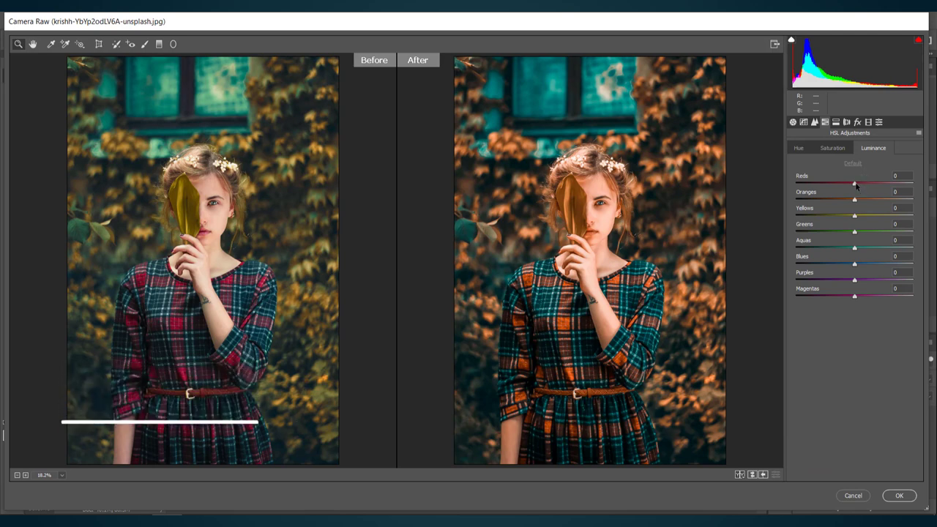
click(834, 147)
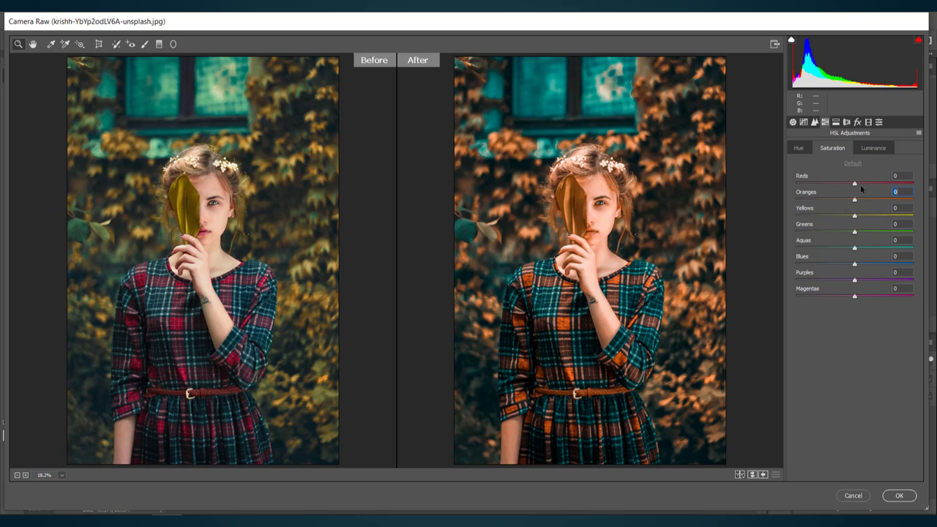
text(-)
text(60)
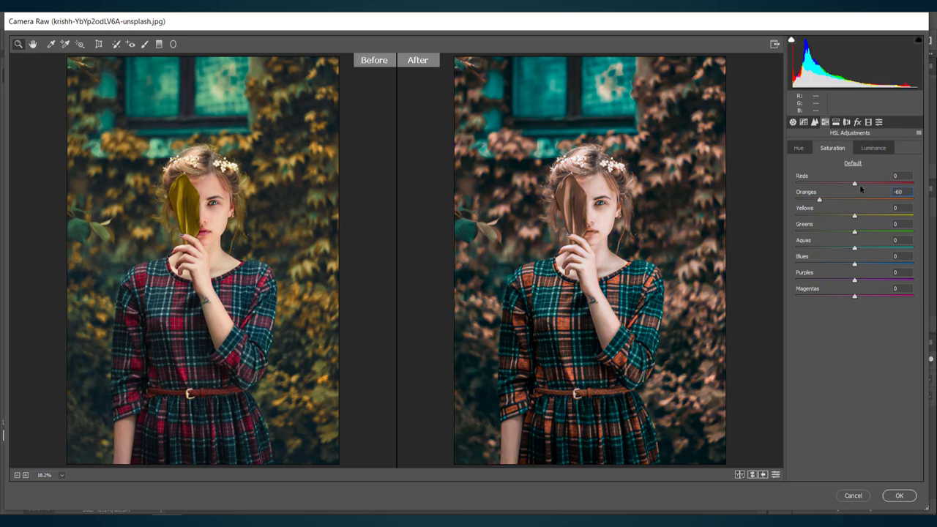
click(897, 207)
text(-10)
text(0)
Set Greens, Purples and Magentas saturation to -100 and Aquas and Blues to +30
key(Tab)
text(00)
text(0)
key(Tab)
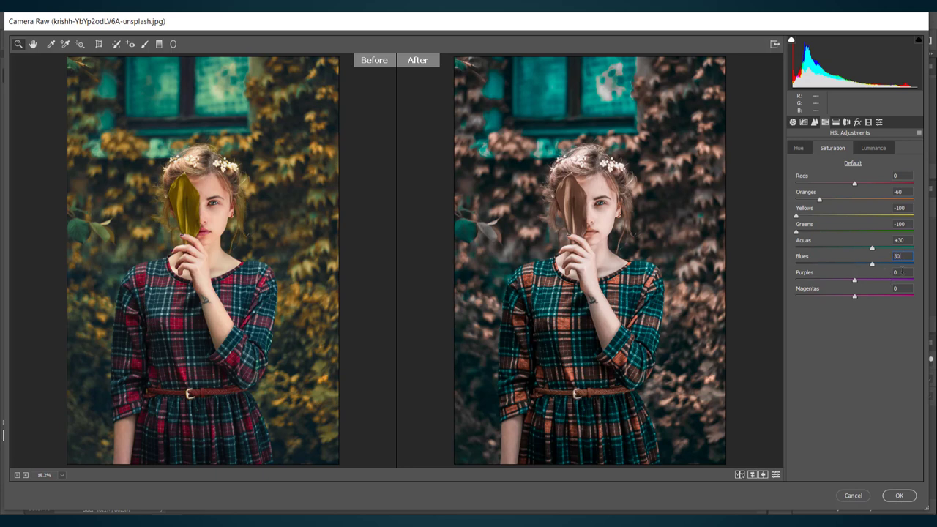
text(+3)
key(Tab)
text(-1)
text(00)
key(Tab)
text(-1)
text(0)
In HSL Luminance, set Oranges to -25, Aquas to -10 and Blues to -20
click(875, 149)
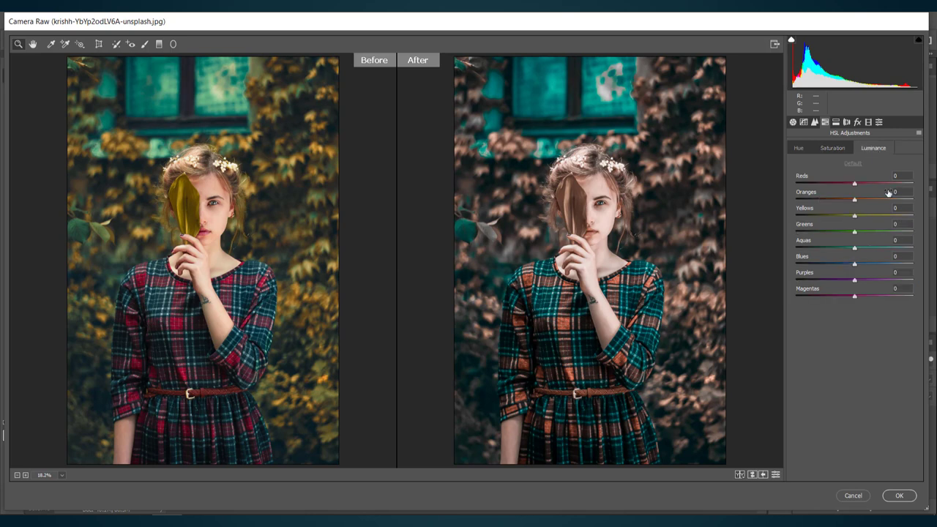
click(880, 196)
text(25)
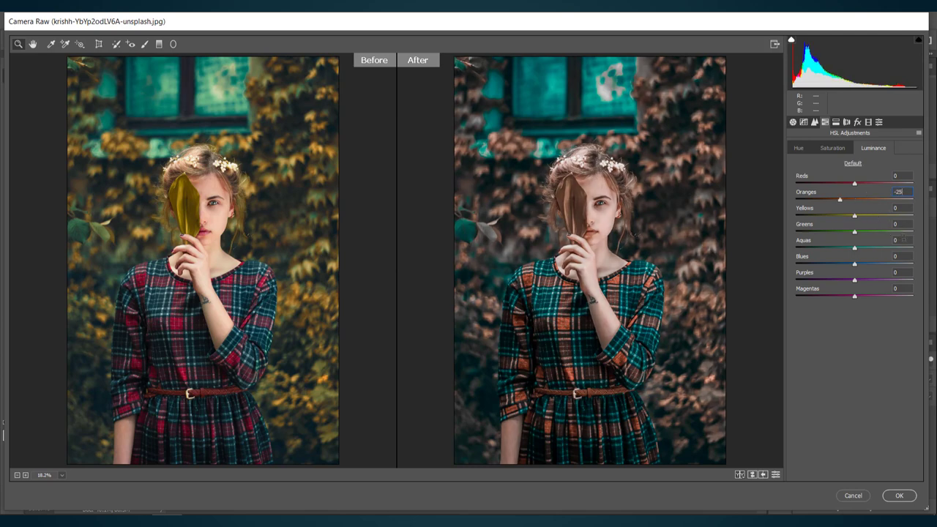
click(878, 246)
text(0)
click(900, 256)
text(0)
Set the Lens Corrections Vignetting Amount to 40
click(846, 121)
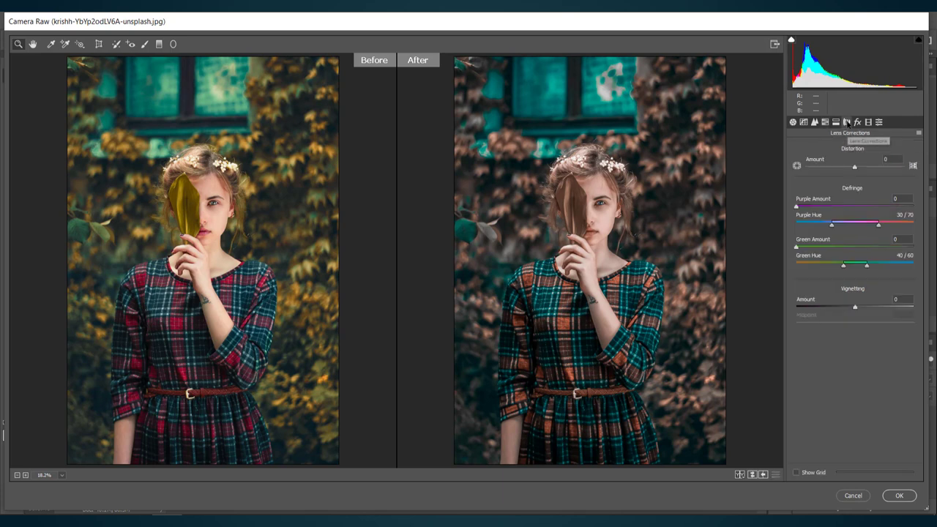
click(896, 300)
text(4)
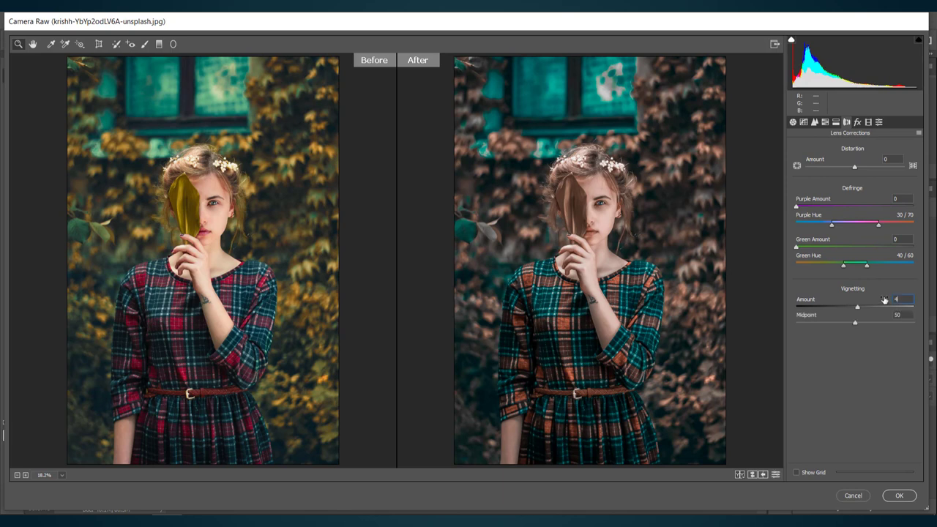
text(0)
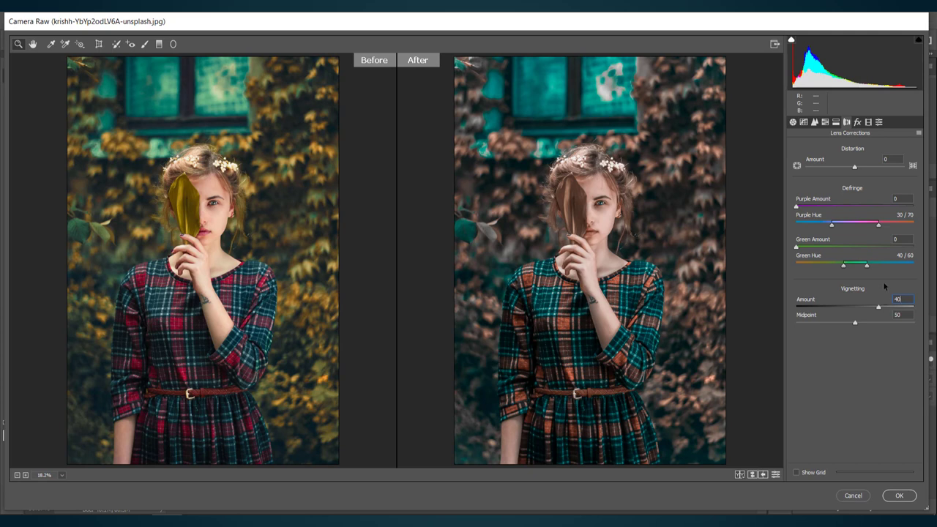
Add a Post Crop Vignetting Amount of -11 to darken the image corners
click(857, 121)
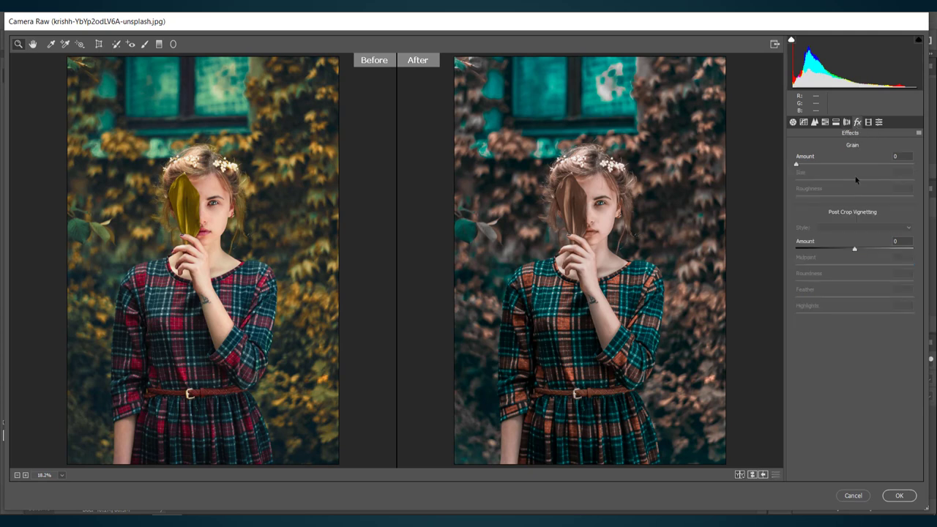
click(899, 240)
text(11)
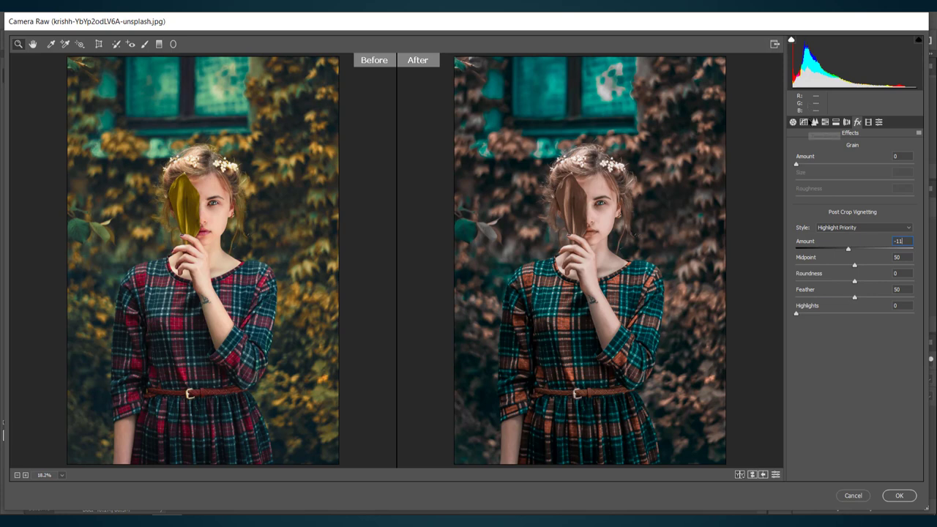
click(804, 122)
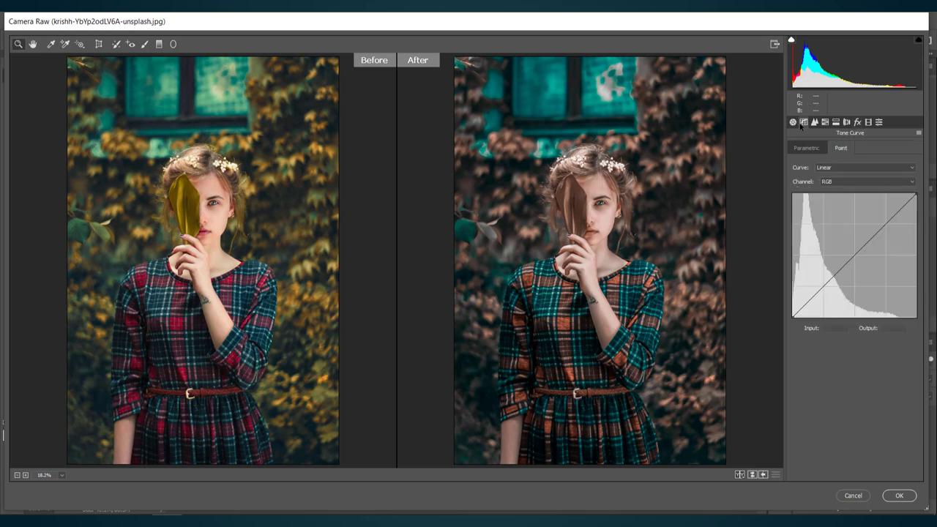
Shape the point curve: nudge the black point right, raise a midtone point, add a shadow point at Input 22, Output 0
click(793, 316)
drag(792, 316, 798, 324)
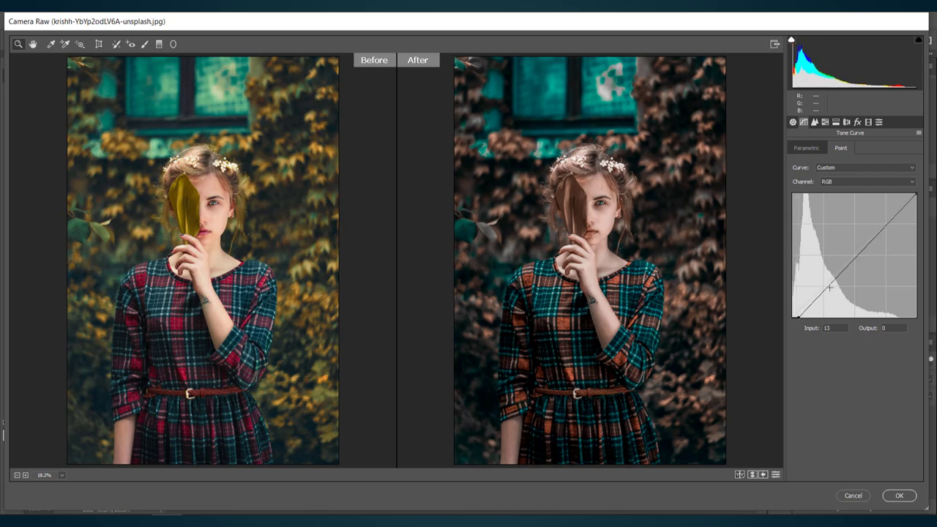
click(828, 286)
drag(827, 286, 828, 282)
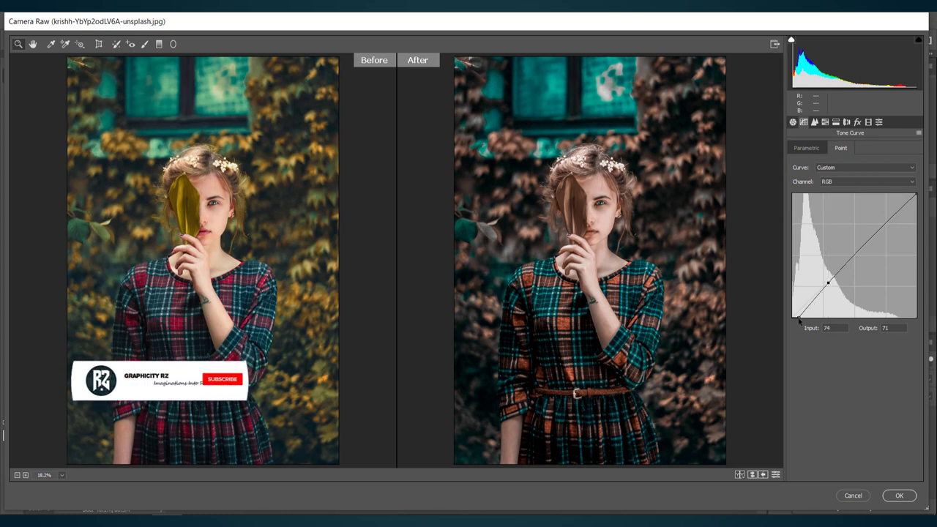
drag(802, 313, 802, 317)
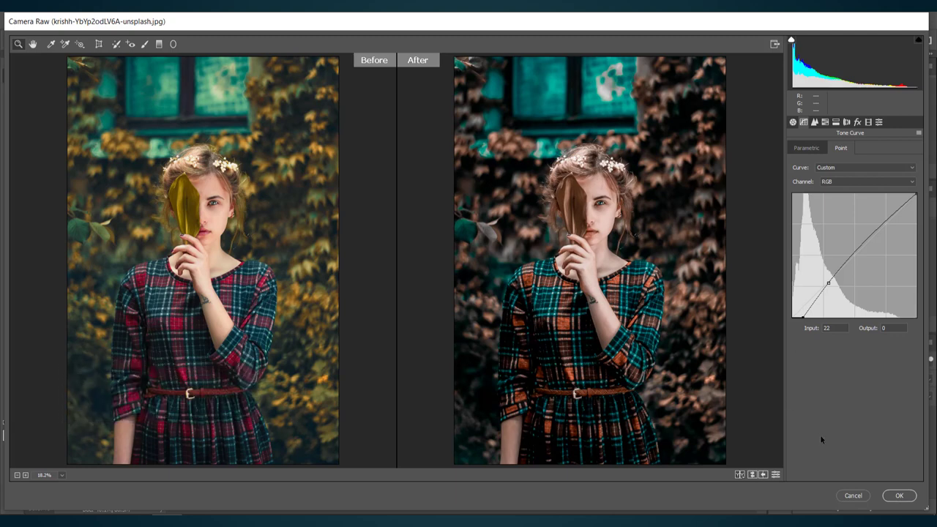
Commit the Camera Raw grade to Layer 0 copy and toggle its visibility to compare with the original
click(900, 495)
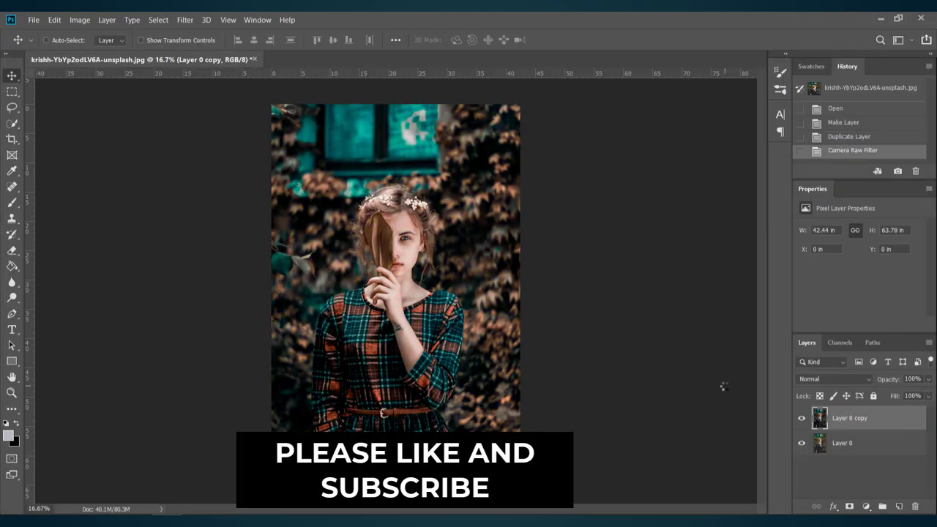
click(802, 418)
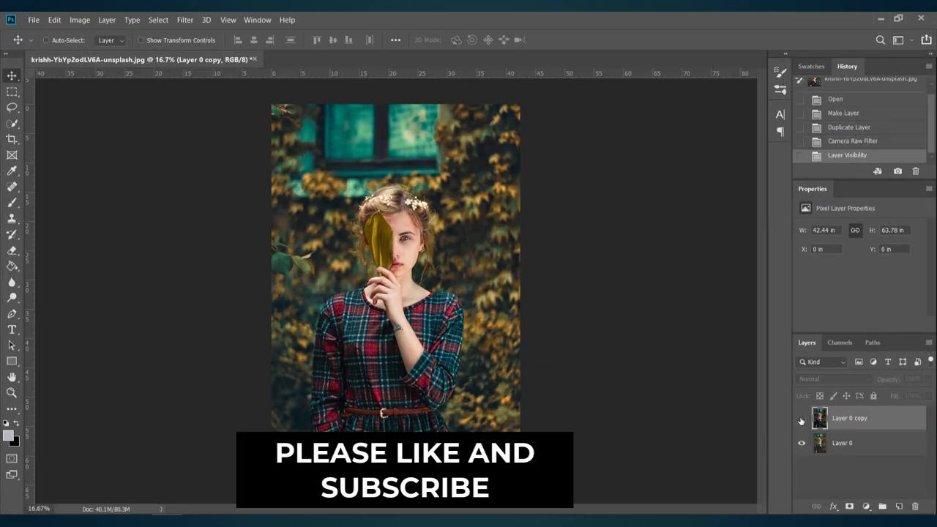
click(801, 420)
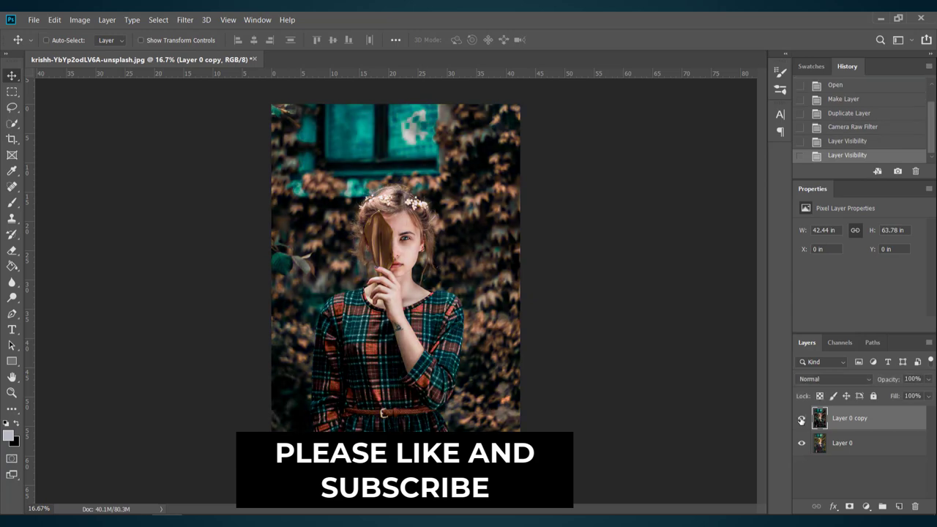